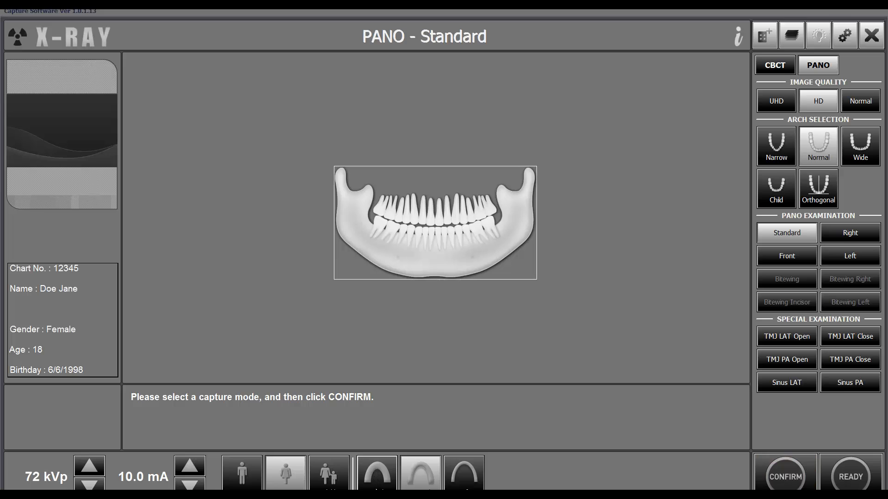
# Try the thick and thin arch exposure presets, and return to the medium one.
pyautogui.click(379, 481)
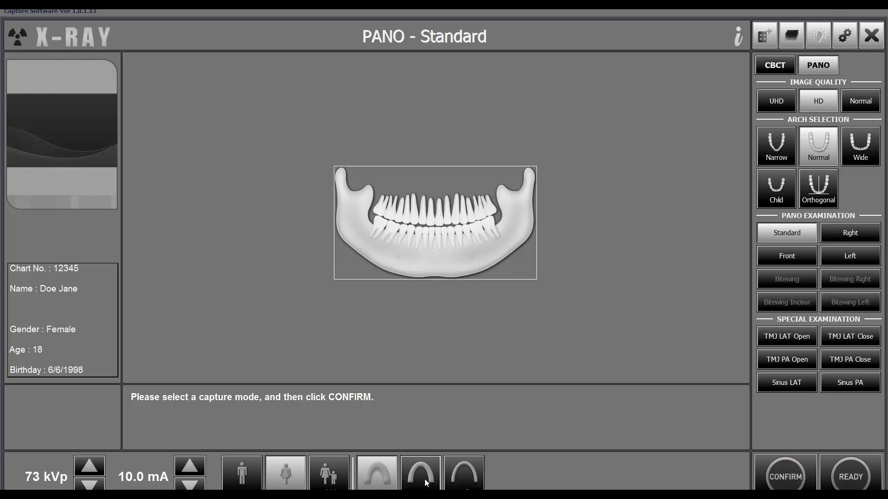
pyautogui.click(408, 483)
pyautogui.click(462, 478)
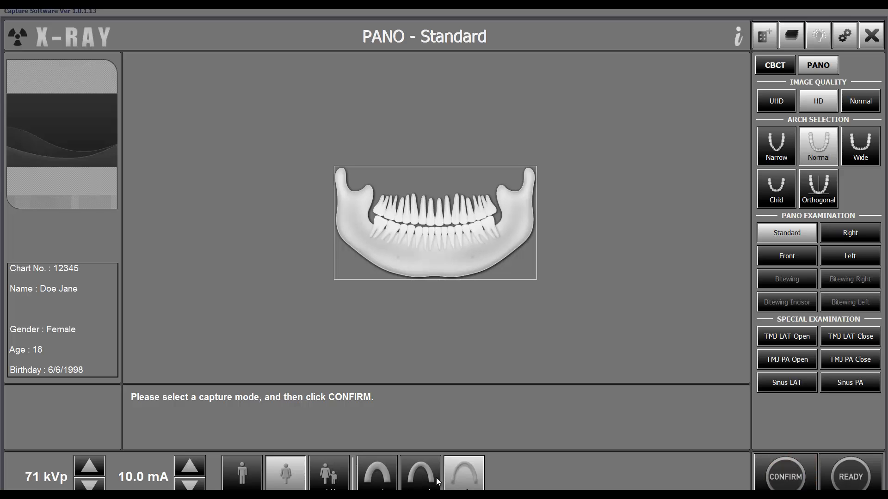
pyautogui.click(417, 478)
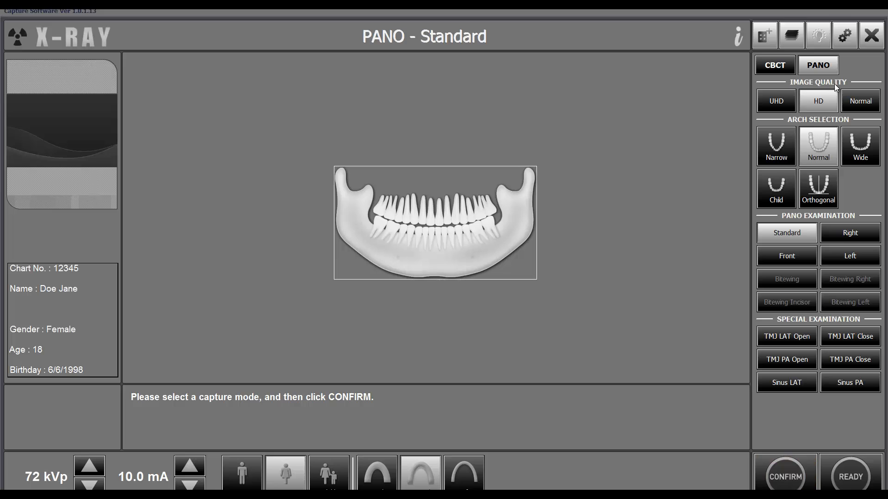
# Try the Normal and UHD image quality options for the panoramic scan, and return to HD.
pyautogui.click(859, 103)
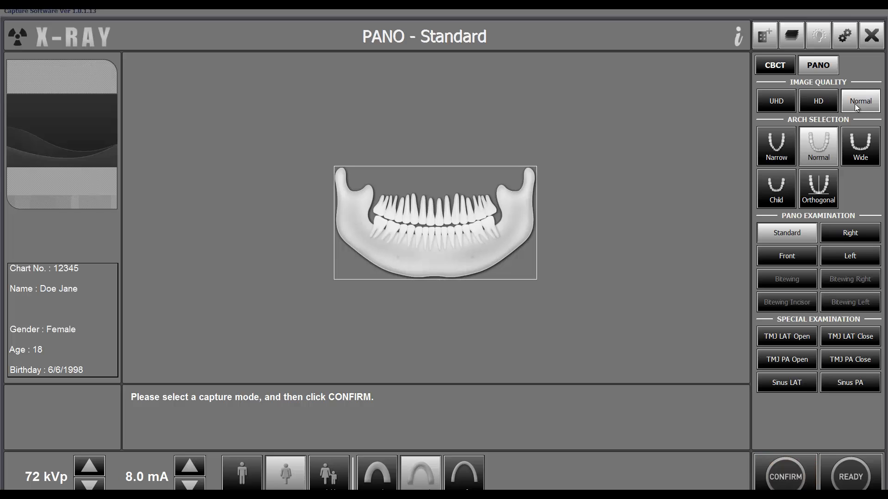
pyautogui.click(819, 108)
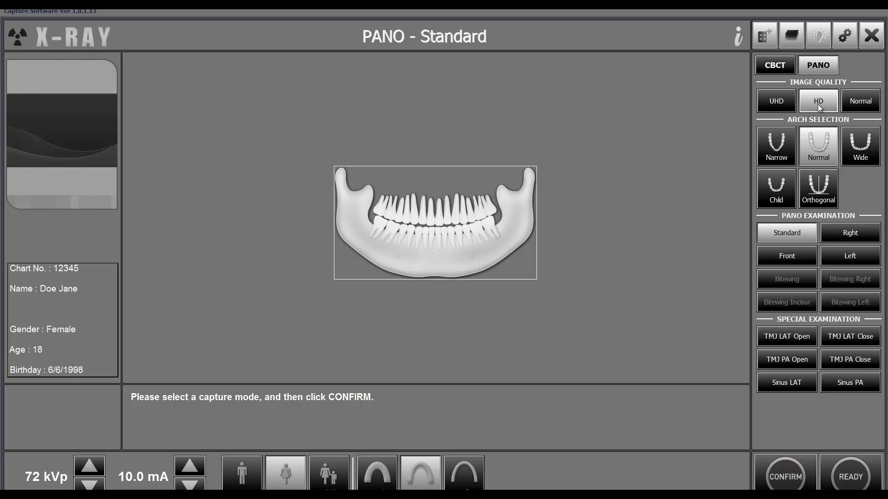
pyautogui.click(774, 105)
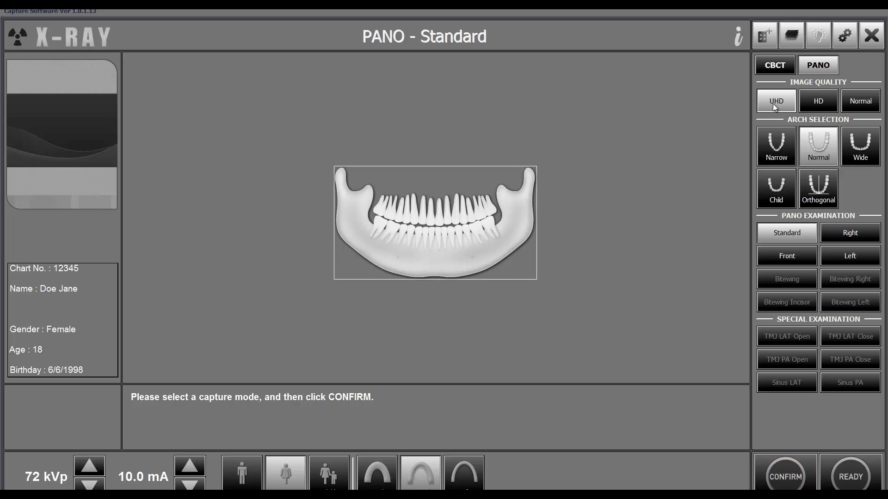
pyautogui.click(816, 100)
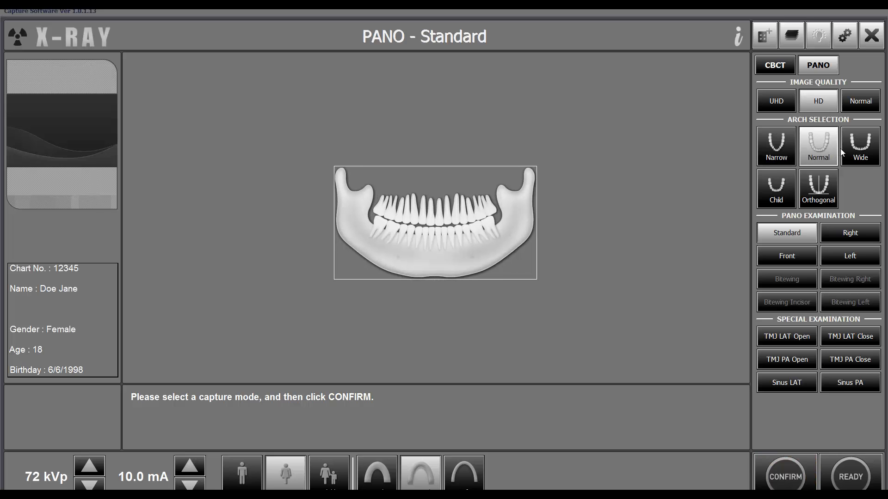
# Try the Wide and Child arch selections for the panoramic scan, and return to the Normal arch.
pyautogui.click(859, 152)
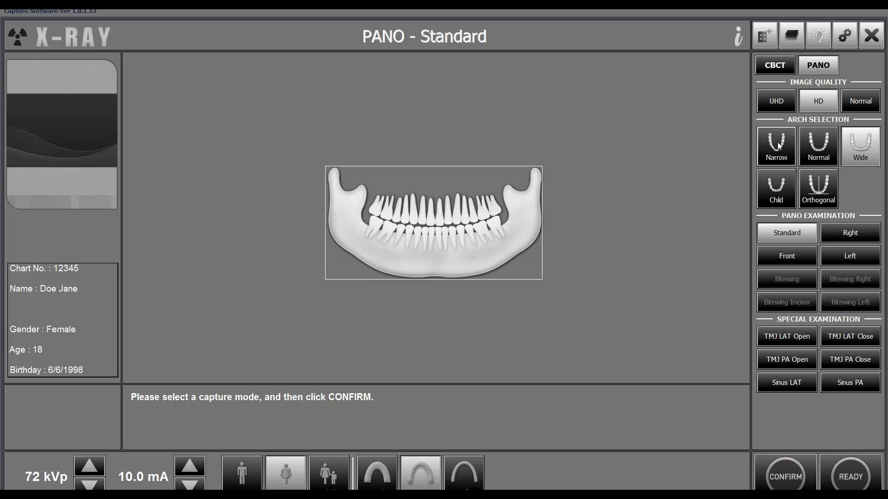
pyautogui.click(817, 144)
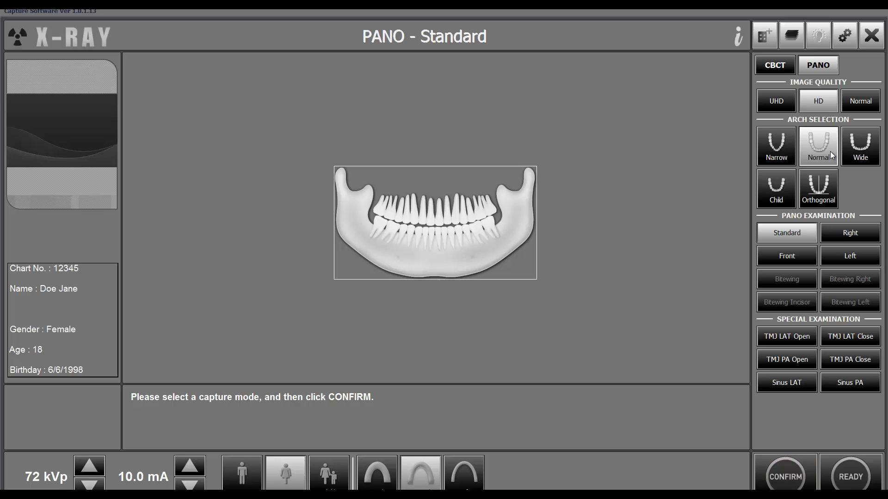
pyautogui.click(781, 188)
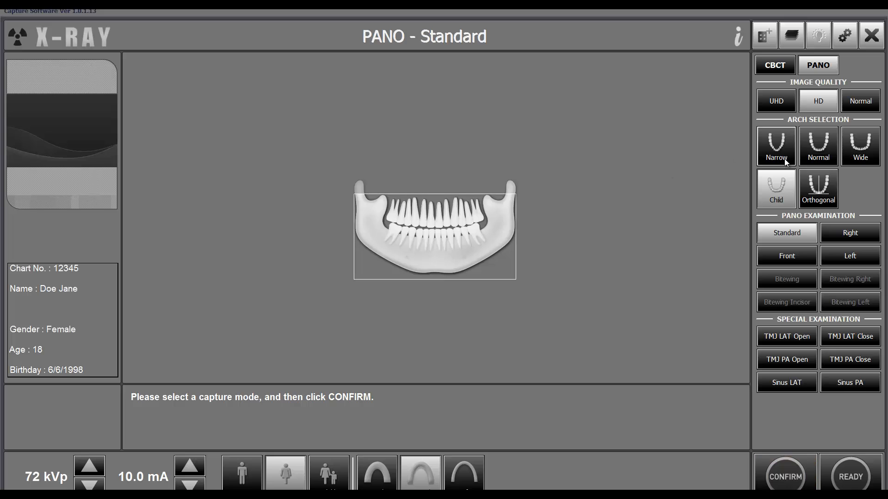
pyautogui.click(805, 152)
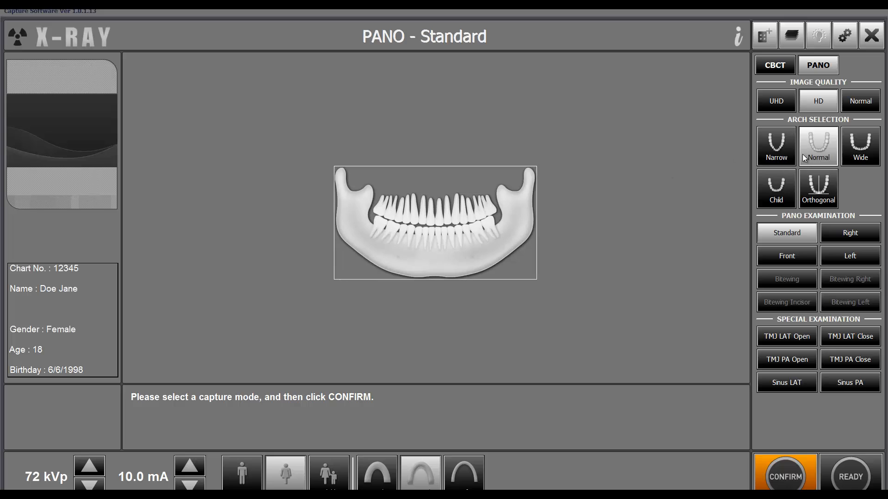
# Try the child patient type, and return to the adult female patient with the Normal arch.
pyautogui.click(329, 473)
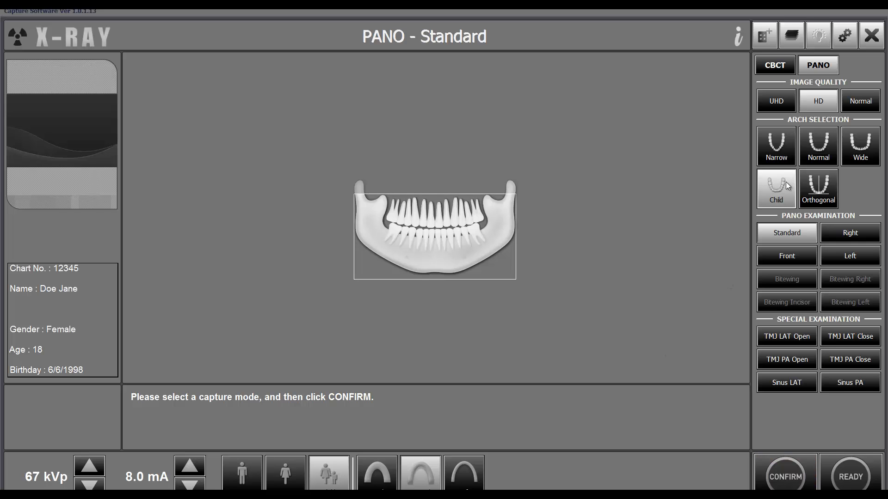
pyautogui.click(291, 473)
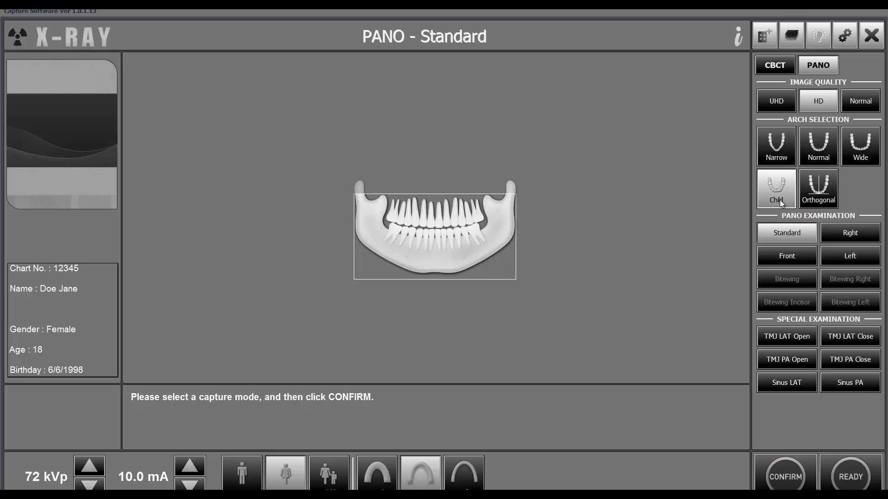
pyautogui.click(820, 150)
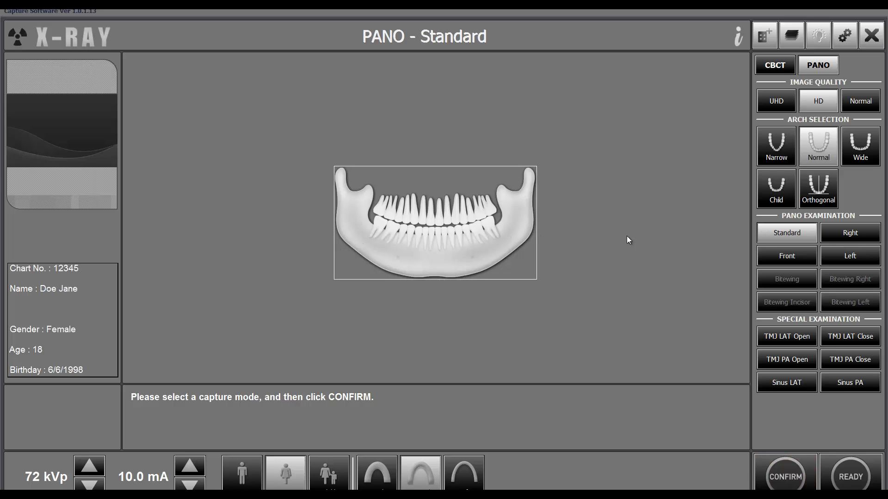
# Try the Right, Front and Left panoramic examinations, and return to Standard.
pyautogui.click(850, 232)
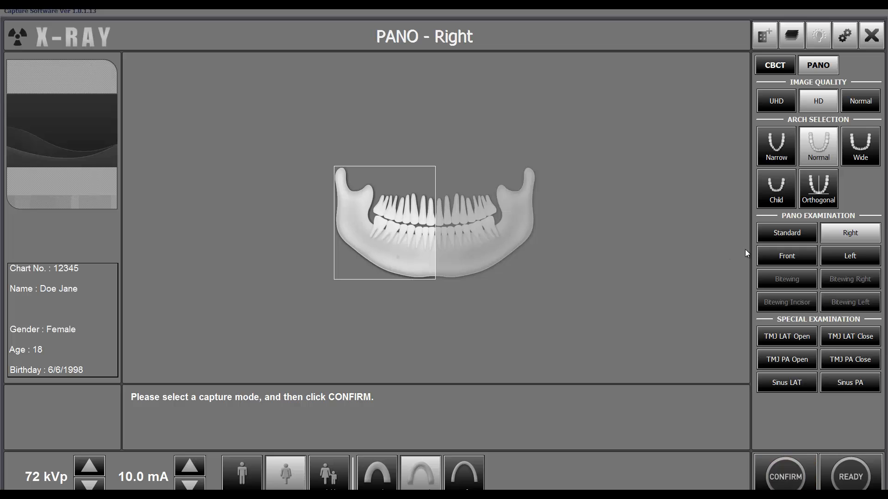
pyautogui.click(782, 255)
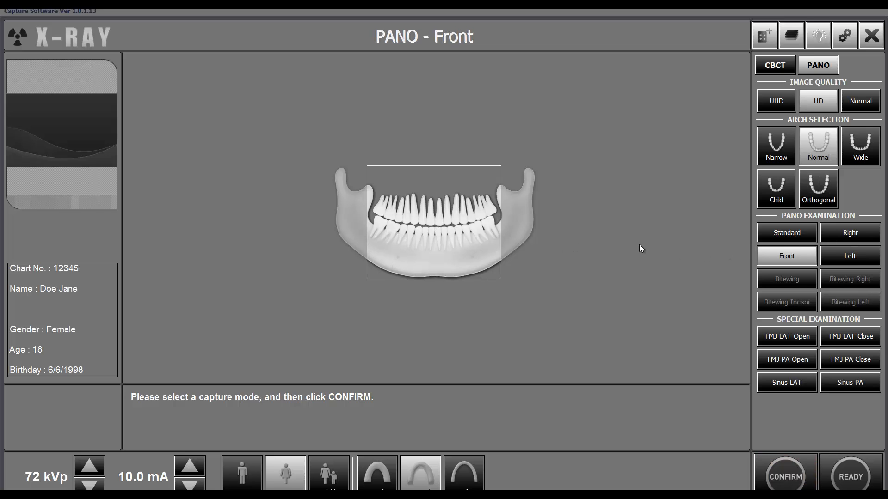
pyautogui.click(837, 256)
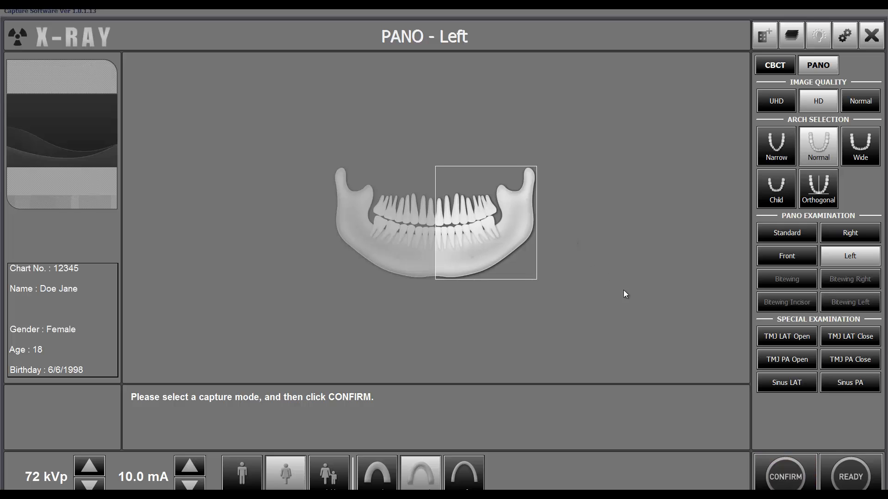
pyautogui.click(798, 234)
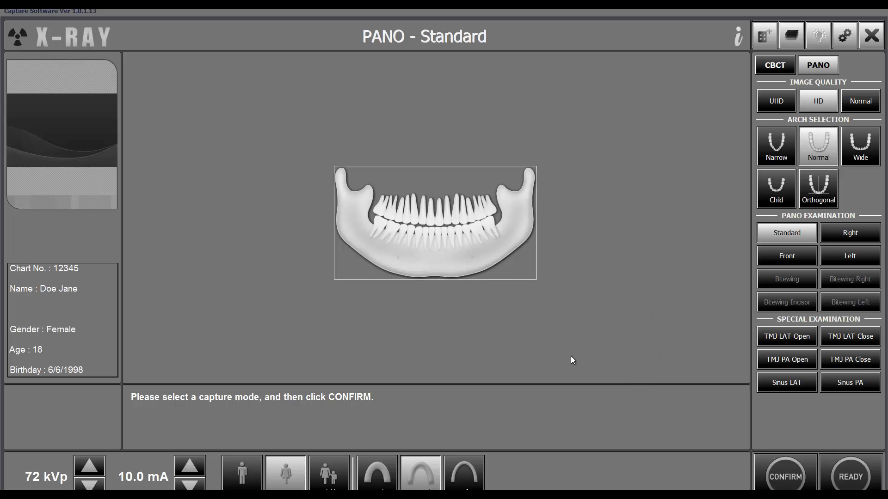
# Confirm the Standard HD panoramic settings, start the capture, and minimize the acquisition simulator window.
pyautogui.click(786, 478)
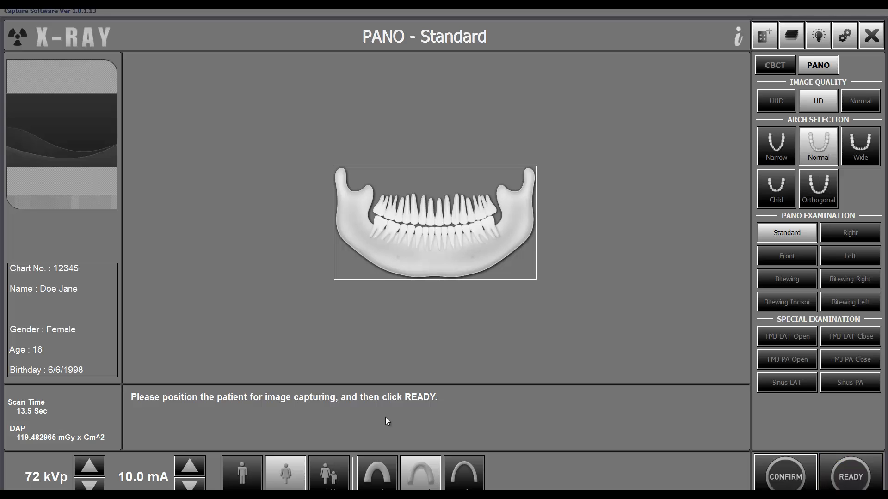
pyautogui.click(851, 478)
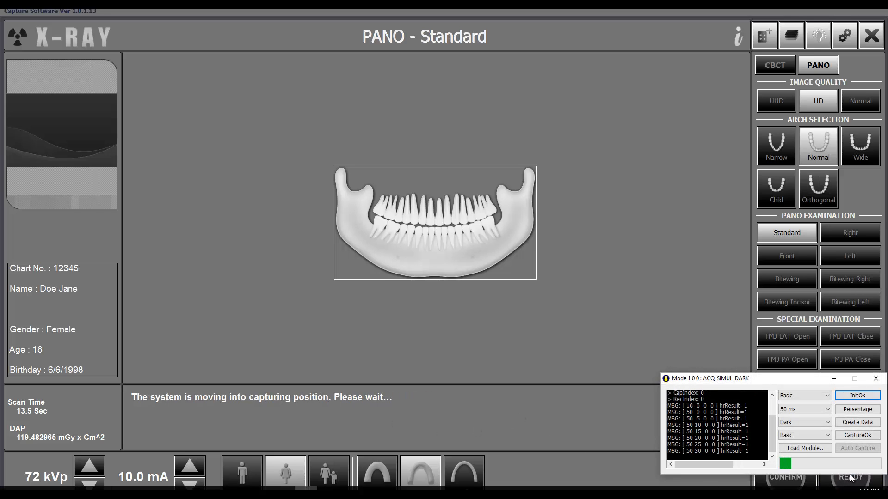
pyautogui.click(833, 377)
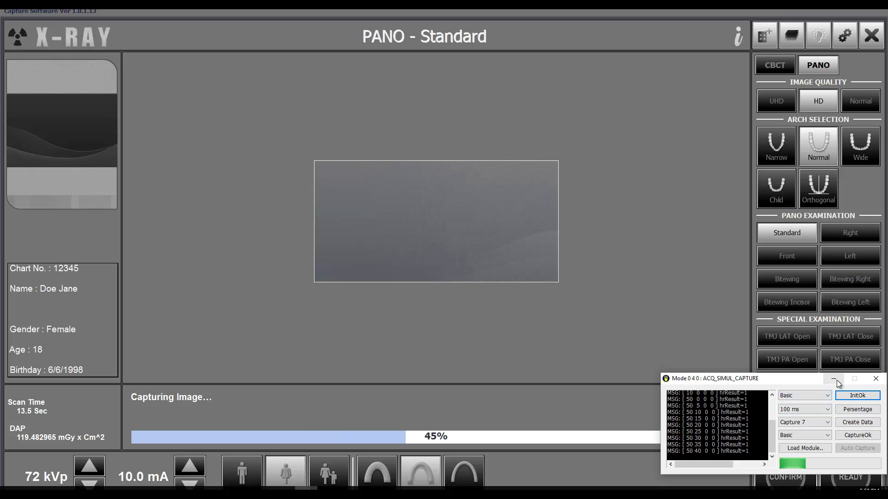
pyautogui.click(837, 380)
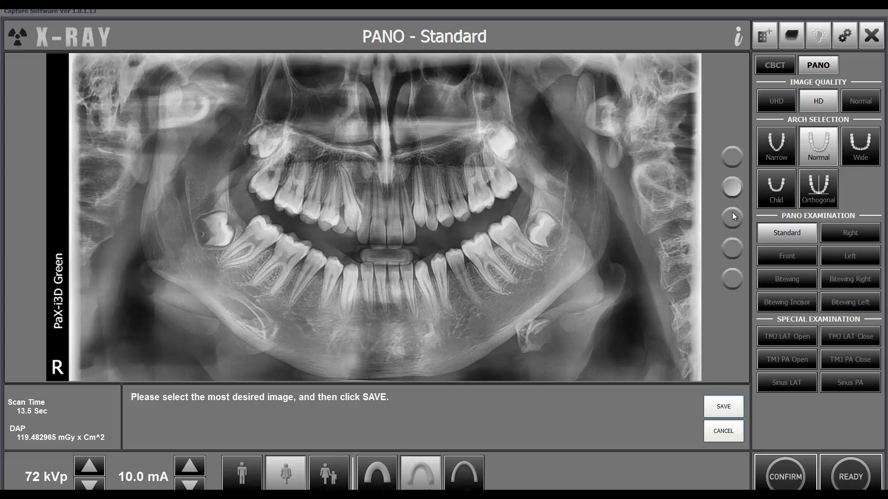
# Select the fifth version of the captured panoramic image and save it.
pyautogui.click(733, 280)
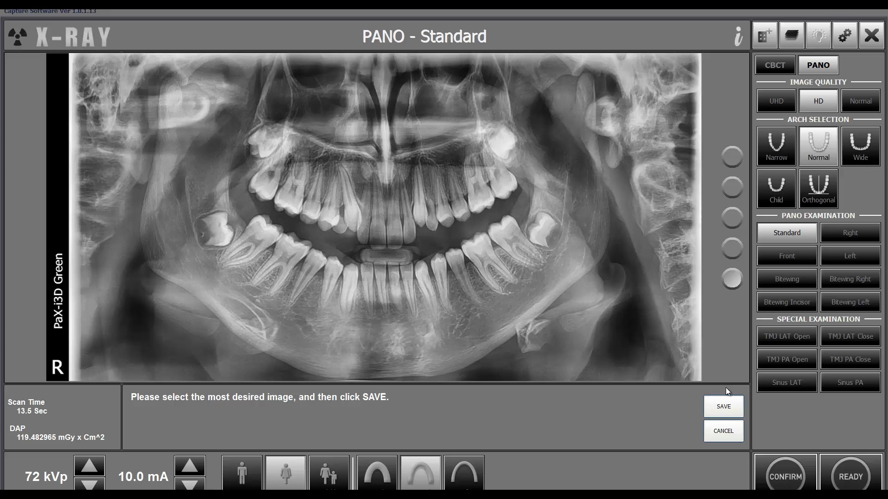
pyautogui.click(720, 412)
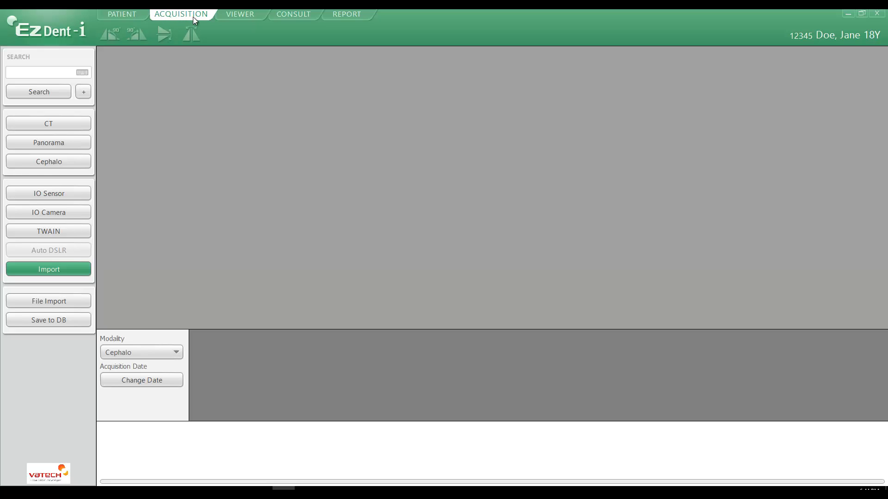
# Start a CT acquisition for the current patient from EzDent-i.
pyautogui.click(49, 162)
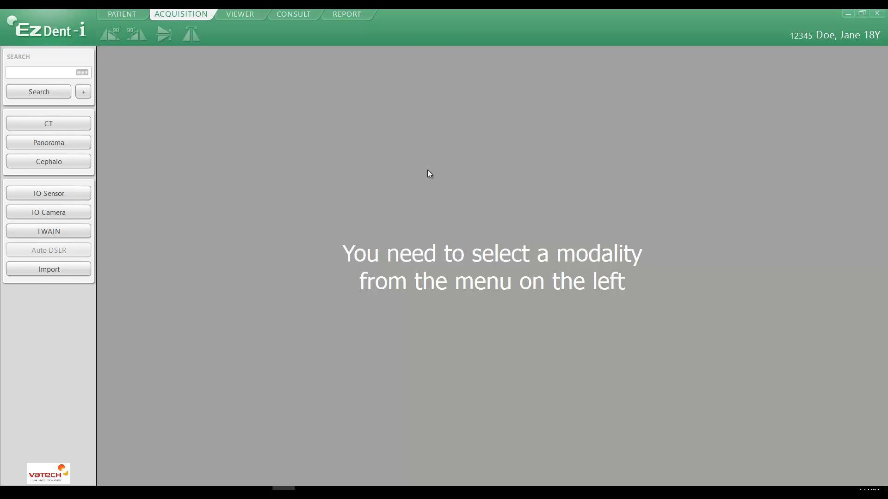
pyautogui.click(49, 123)
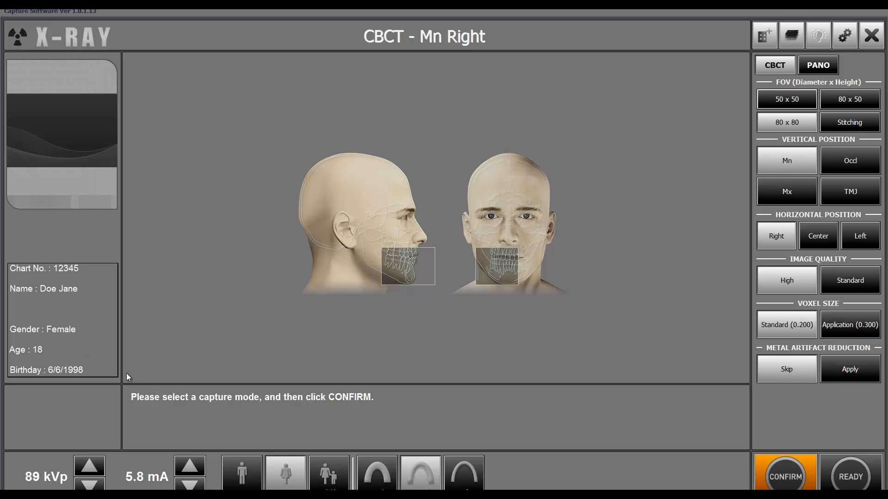
# Try the 80 x 50 and 50 x 50 fields of view for the CBCT scan, and return to 80 x 80.
pyautogui.click(851, 102)
pyautogui.click(799, 121)
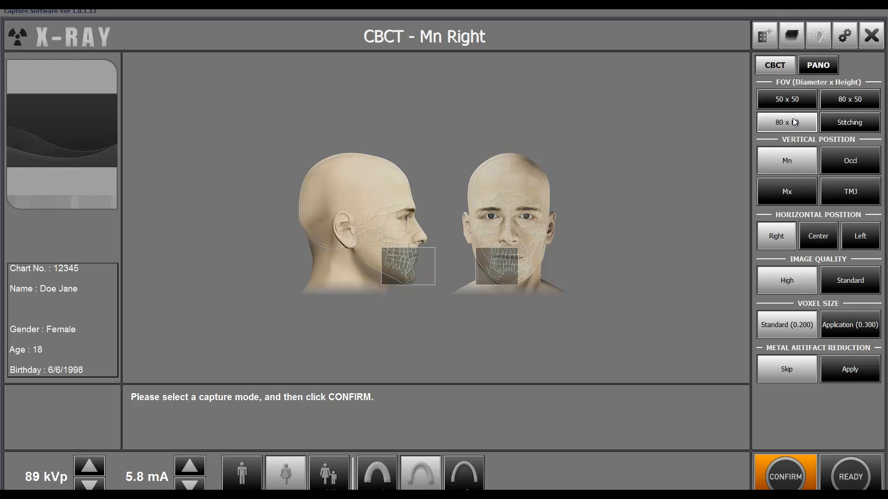
pyautogui.click(846, 99)
pyautogui.click(797, 101)
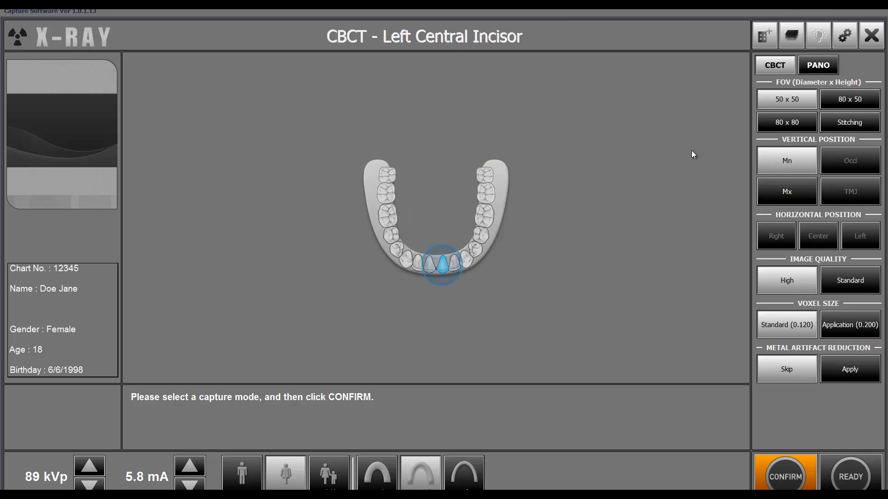
pyautogui.click(789, 125)
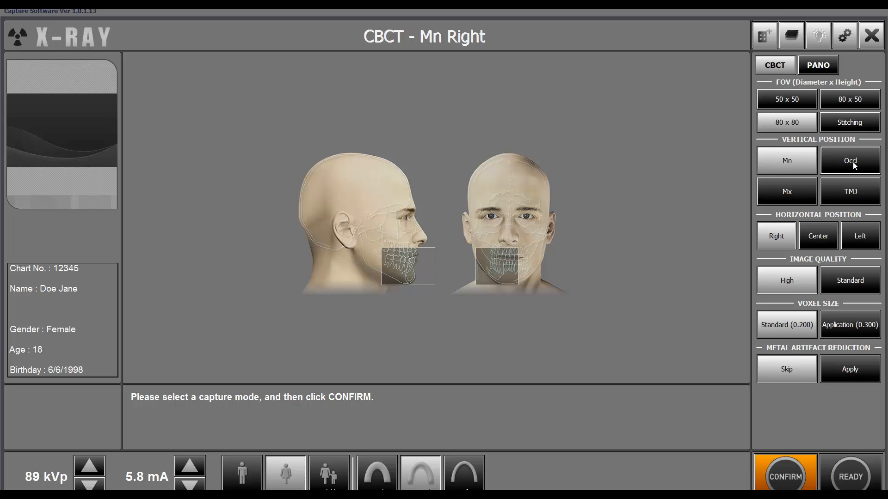
# Try the Mn, Mx and TMJ vertical positions, and set the CBCT scan to Occl with Center horizontal position.
pyautogui.click(852, 163)
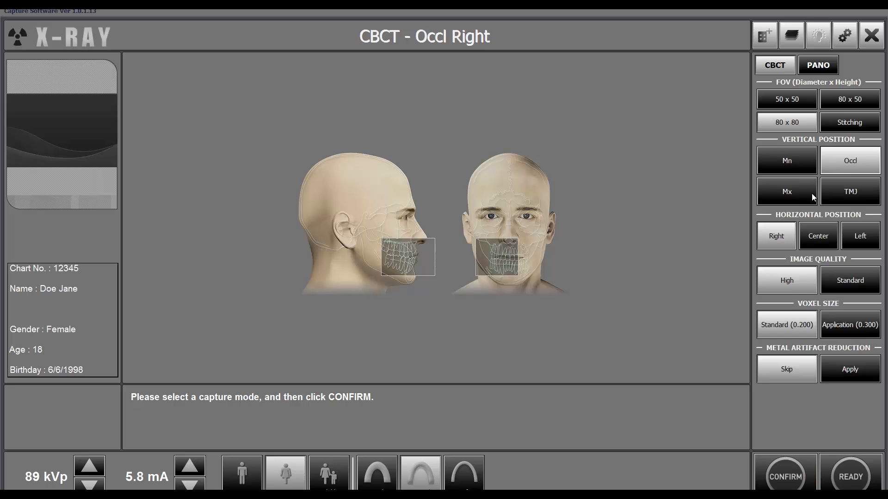
pyautogui.click(791, 162)
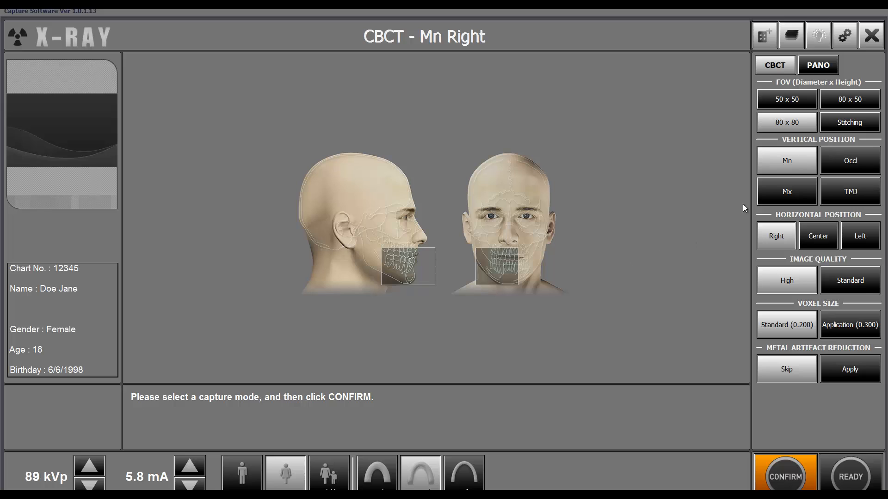
pyautogui.click(779, 195)
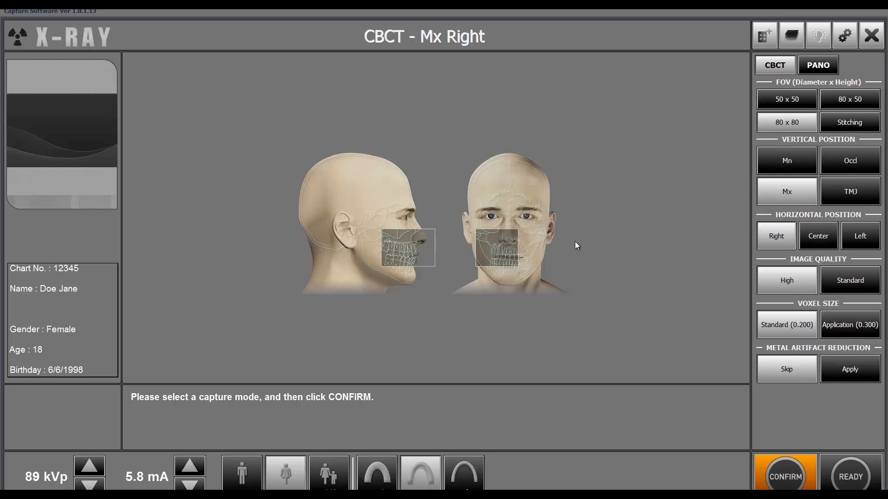
pyautogui.click(842, 199)
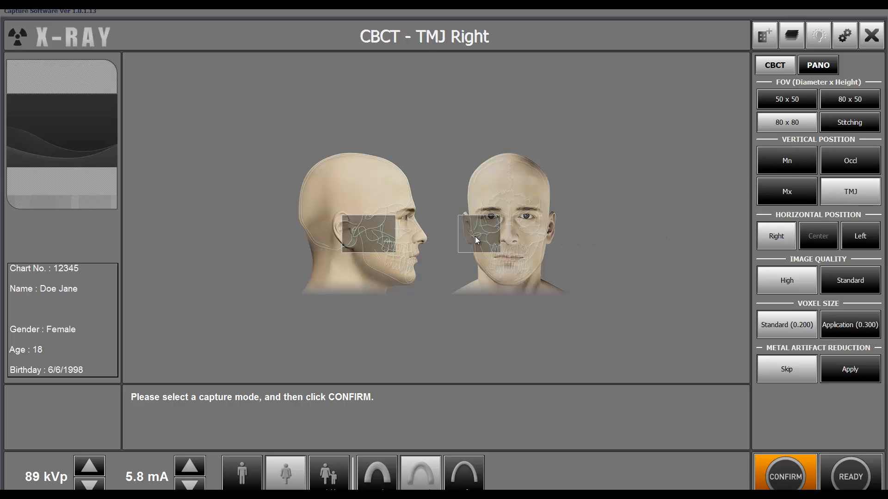
pyautogui.click(852, 165)
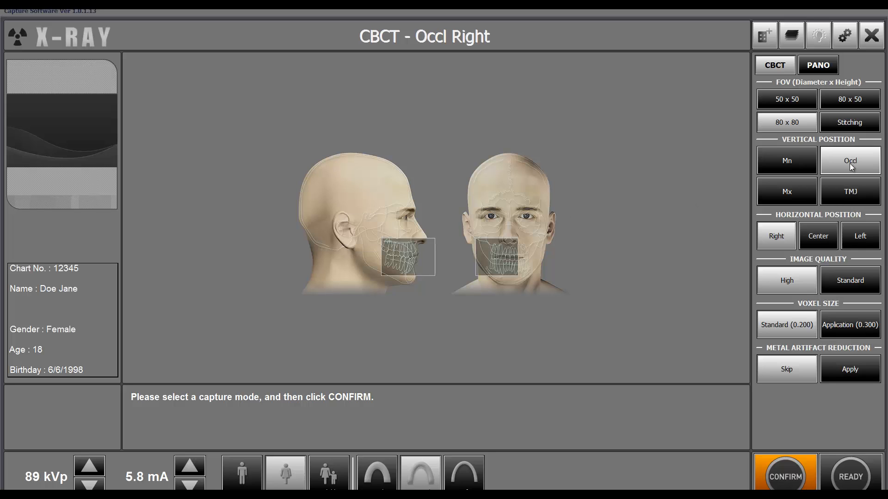
pyautogui.click(826, 237)
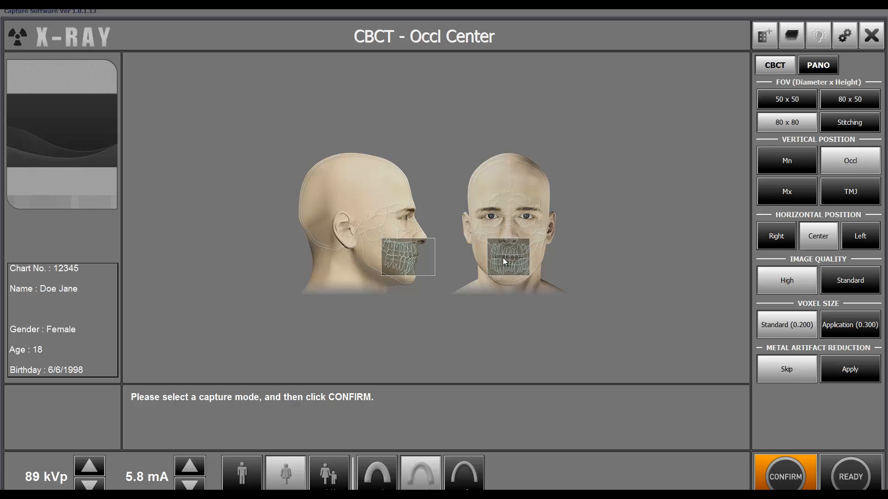
# Try the Right and Left horizontal positions for the CBCT scan, and return to Center.
pyautogui.click(787, 243)
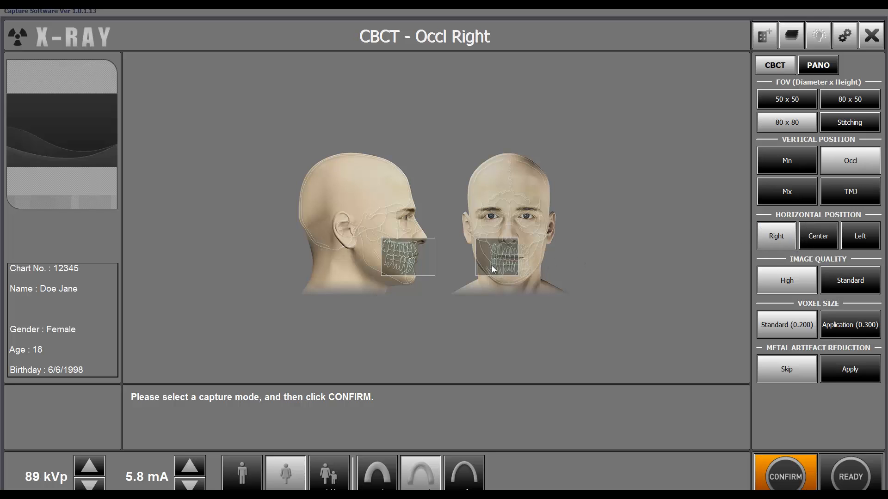
pyautogui.click(850, 237)
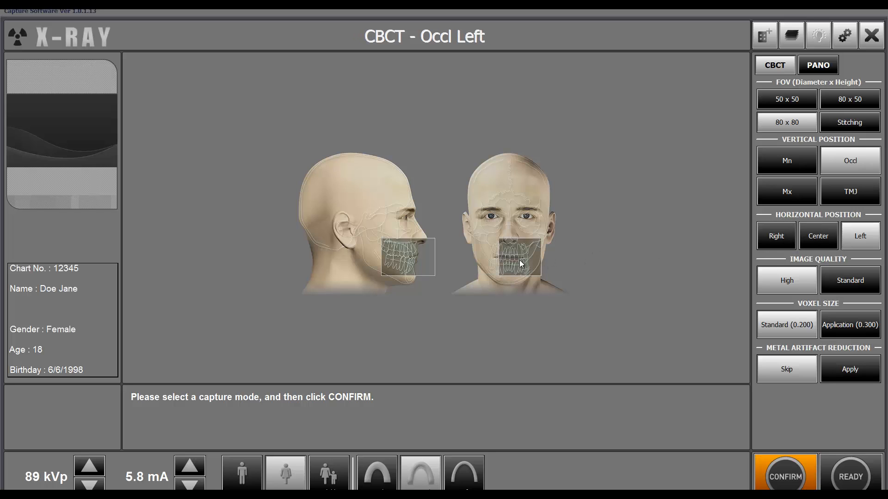
pyautogui.click(819, 238)
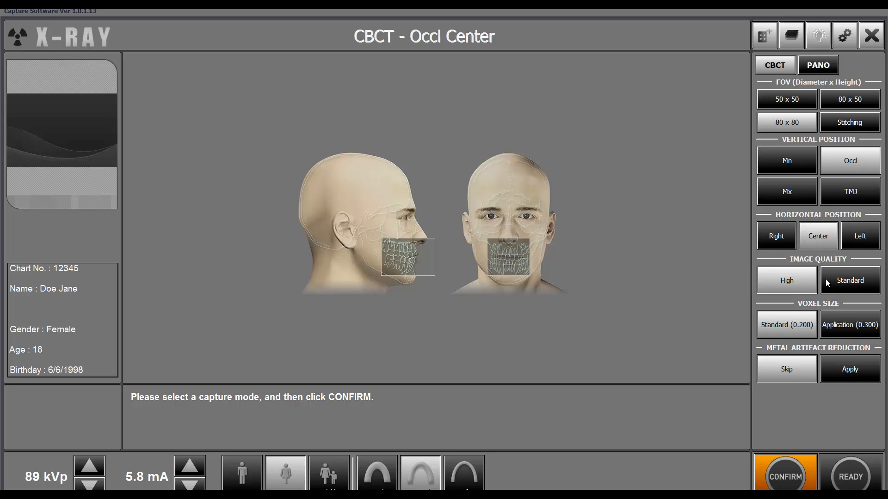
# Try the Standard image quality, set it back to High, and confirm the CBCT capture settings.
pyautogui.click(846, 283)
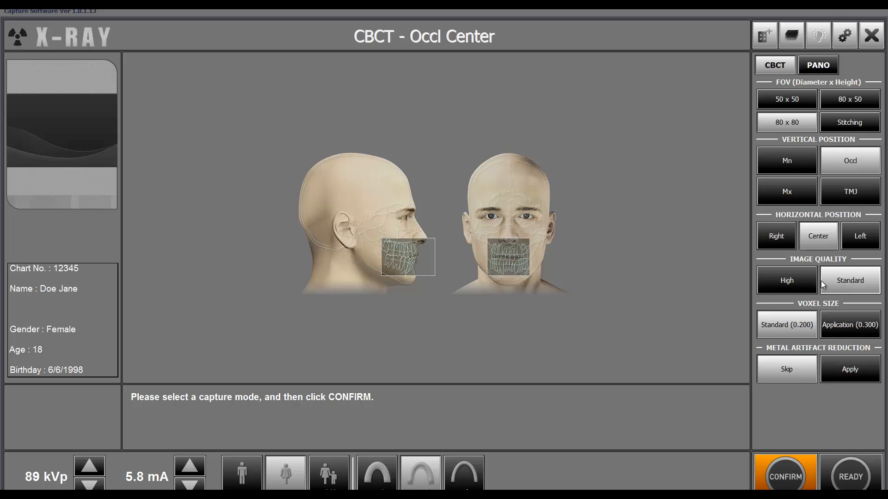
pyautogui.click(794, 284)
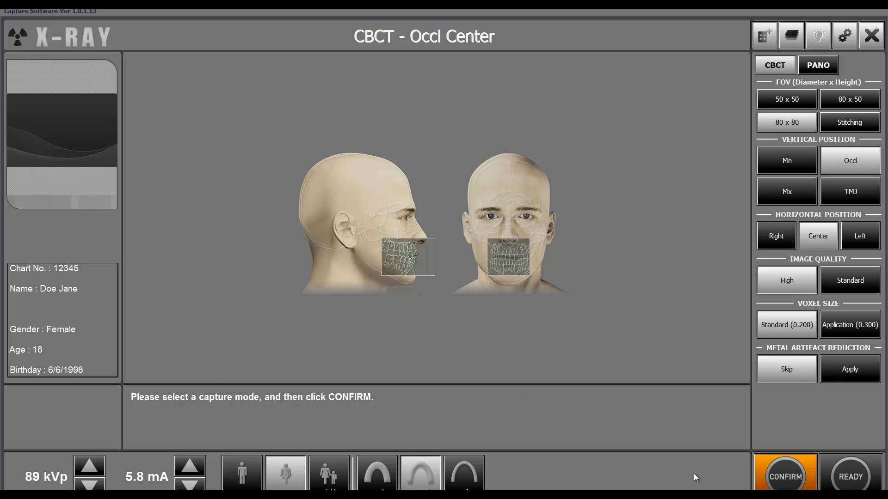
pyautogui.click(784, 477)
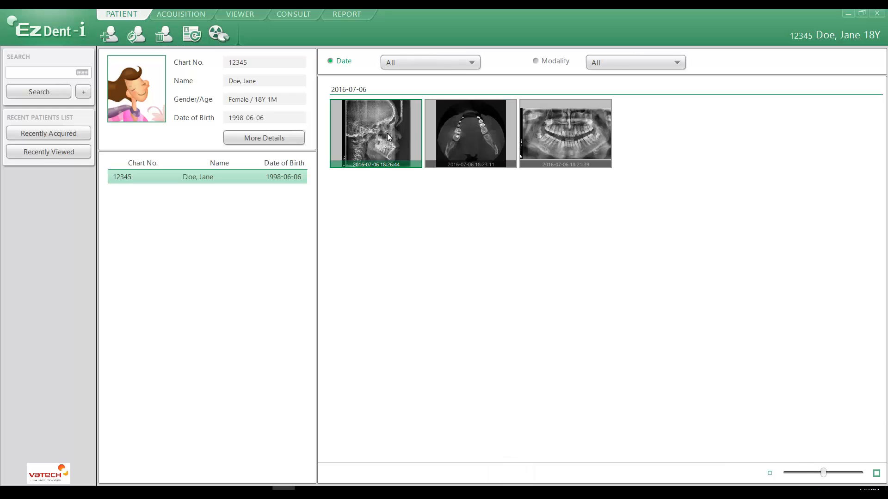
# In EzDent-i, open the patient's cephalometric image for viewing, and switch to the panoramic image.
pyautogui.doubleClick(388, 136)
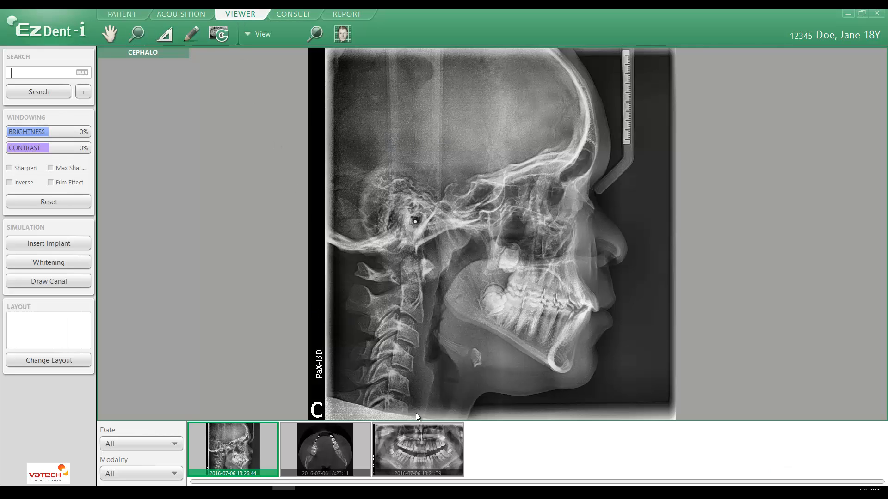
pyautogui.doubleClick(421, 442)
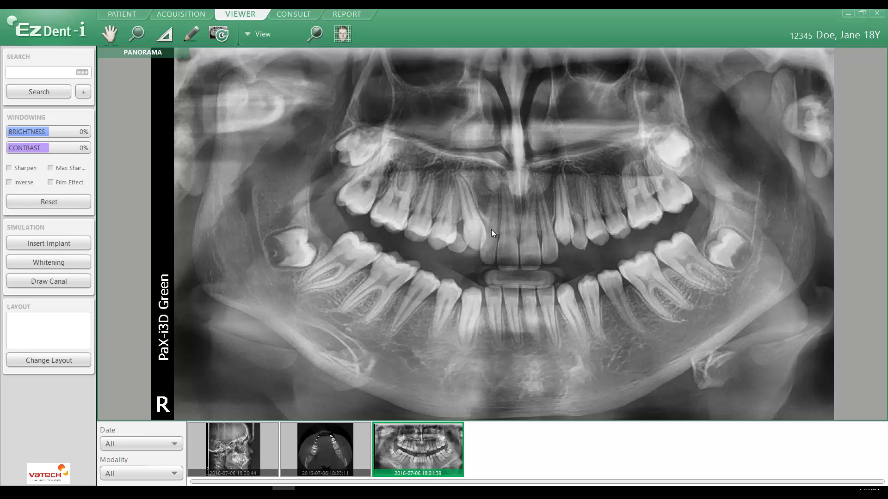